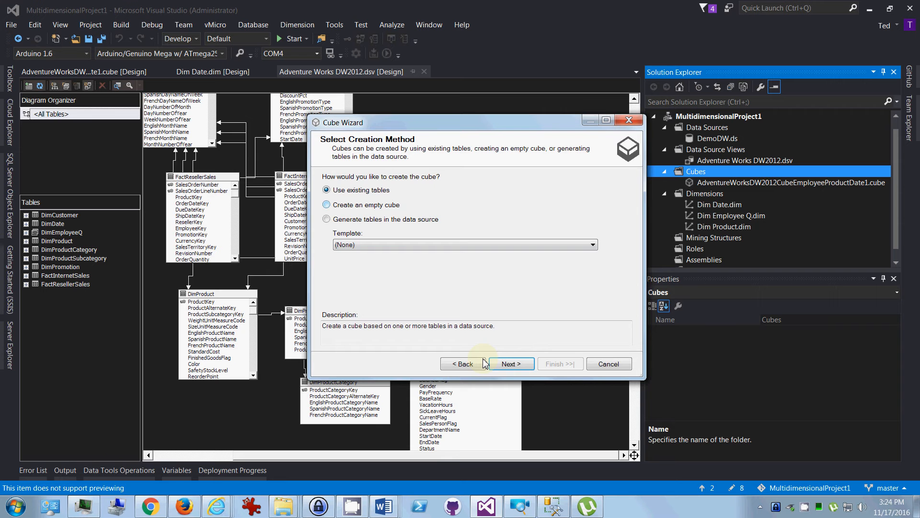
Base the new cube on existing tables, using the suggested measure group tables FactInternetSales and FactResellerSales
click(492, 363)
click(611, 209)
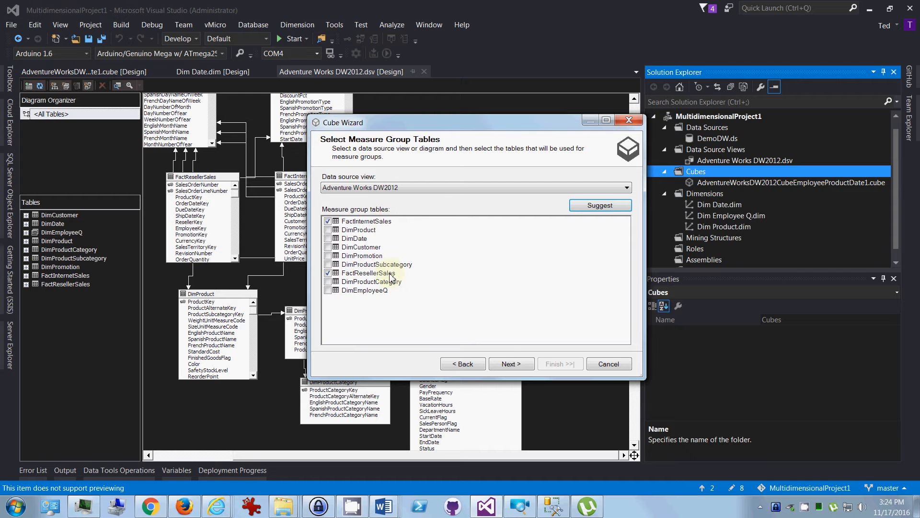
click(510, 364)
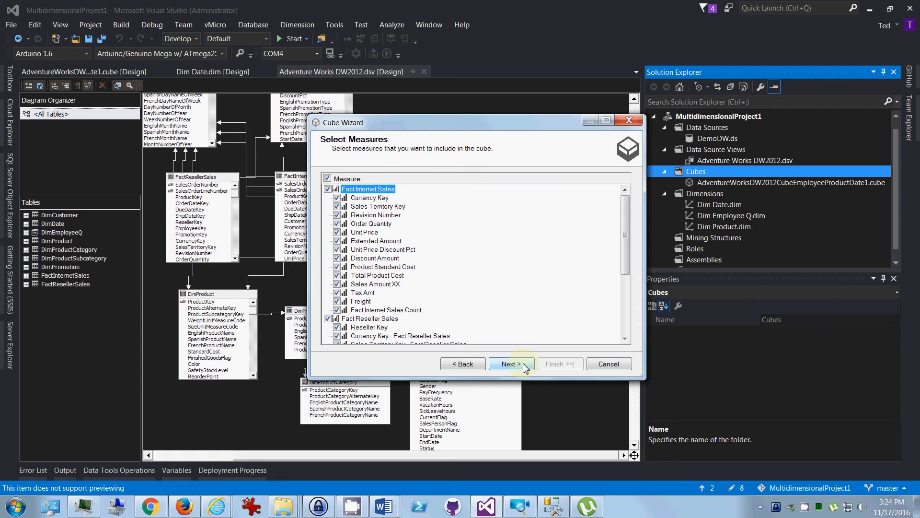
Limit the measures to Order Quantity and Sales Amount XX for internet sales, and Order Quantity and Sales Amount for reseller sales
click(327, 179)
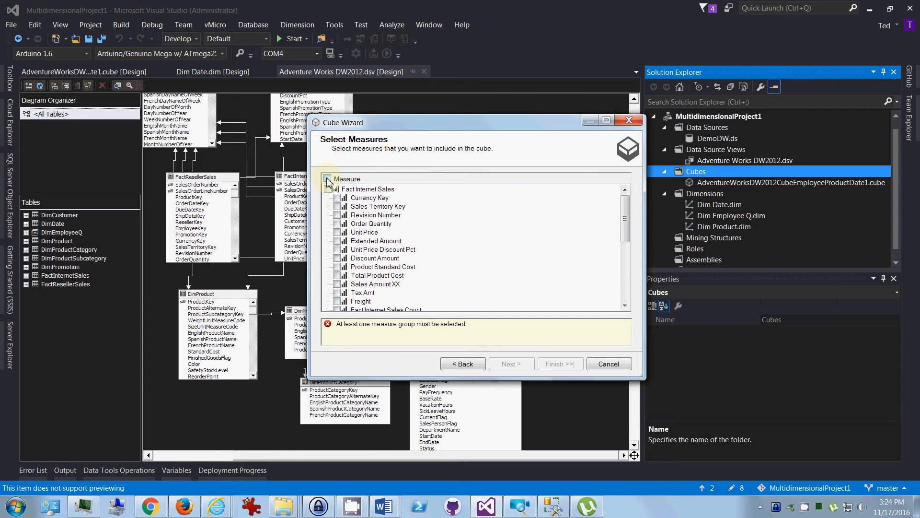
click(337, 224)
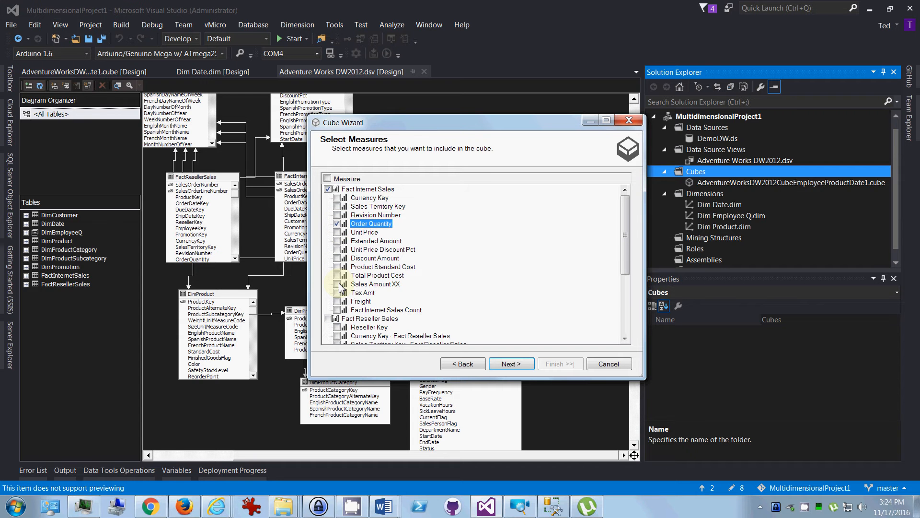
scroll(342, 288, down, 5)
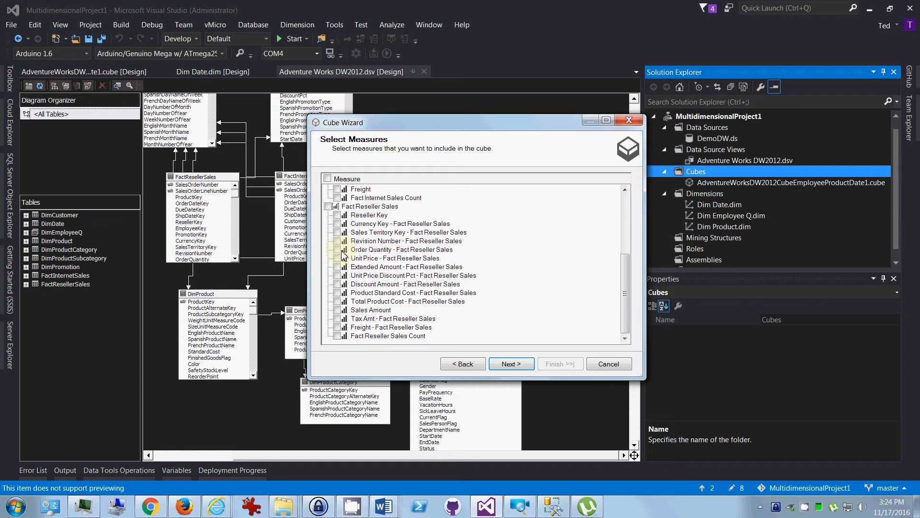
click(341, 252)
click(338, 250)
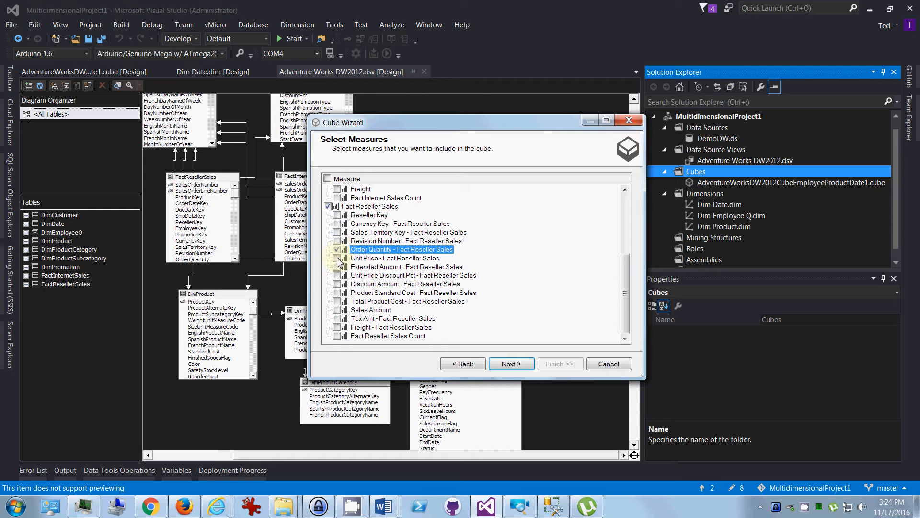
click(338, 310)
click(525, 366)
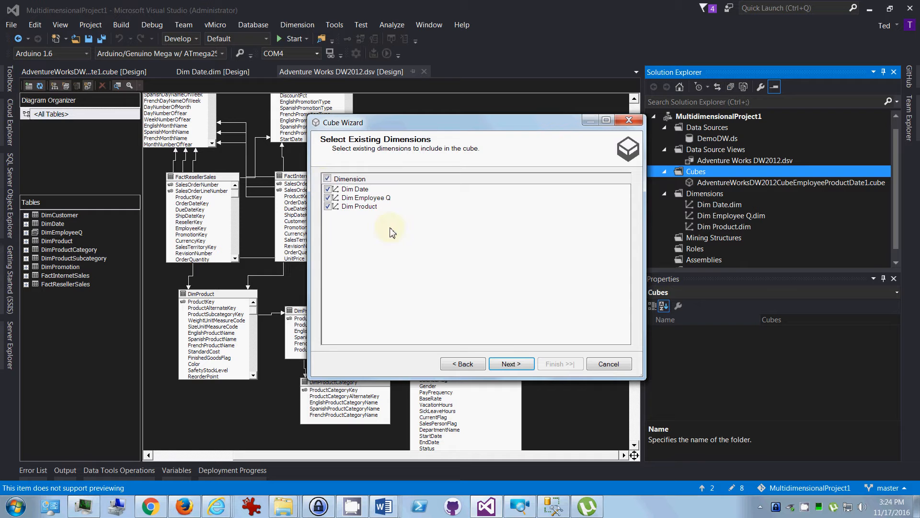
Include the existing dimensions Dim Date, Dim Employee Q and Dim Product, and exclude every proposed new dimension
click(505, 363)
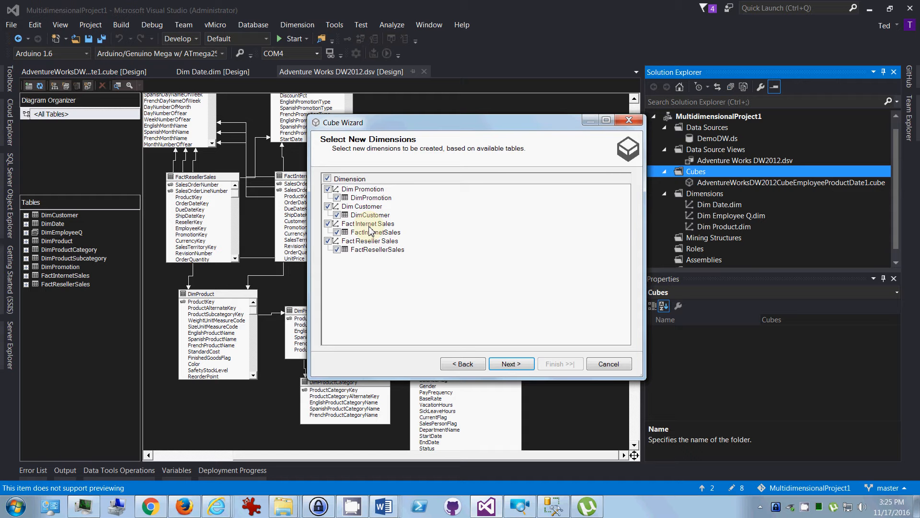
click(366, 189)
click(367, 190)
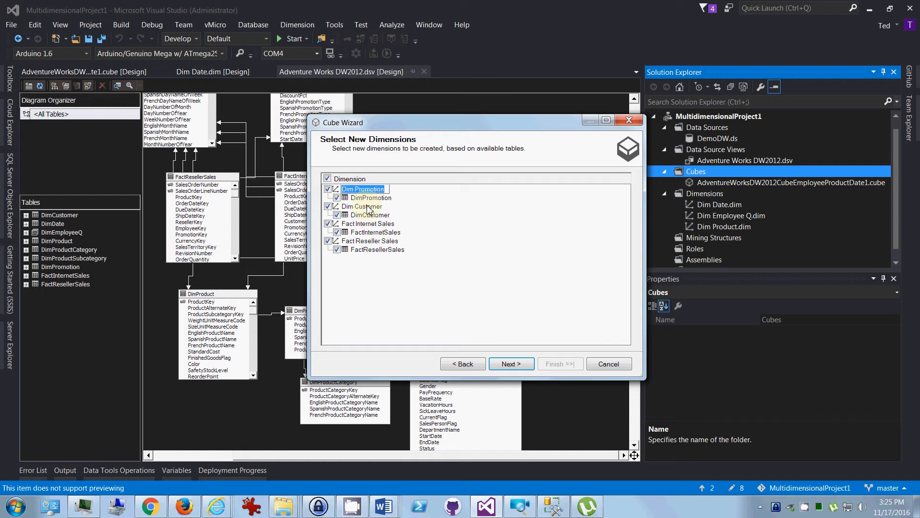
click(367, 206)
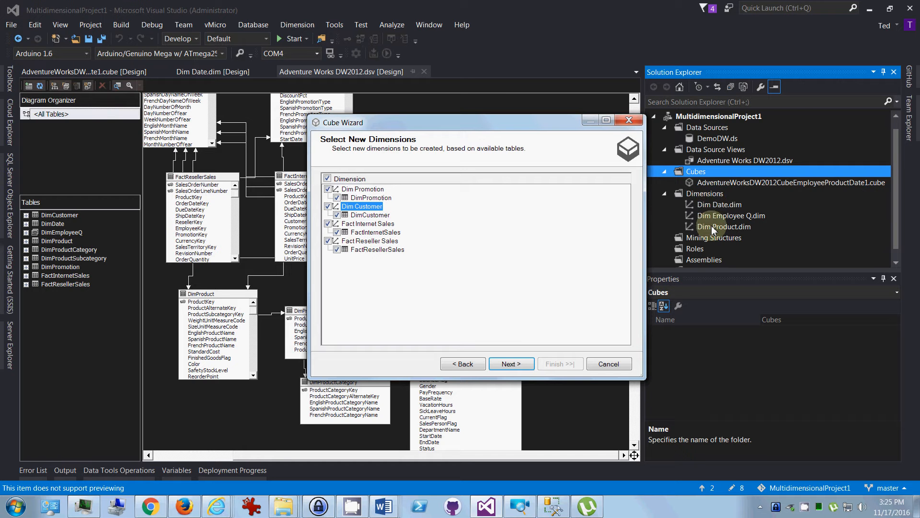
click(353, 223)
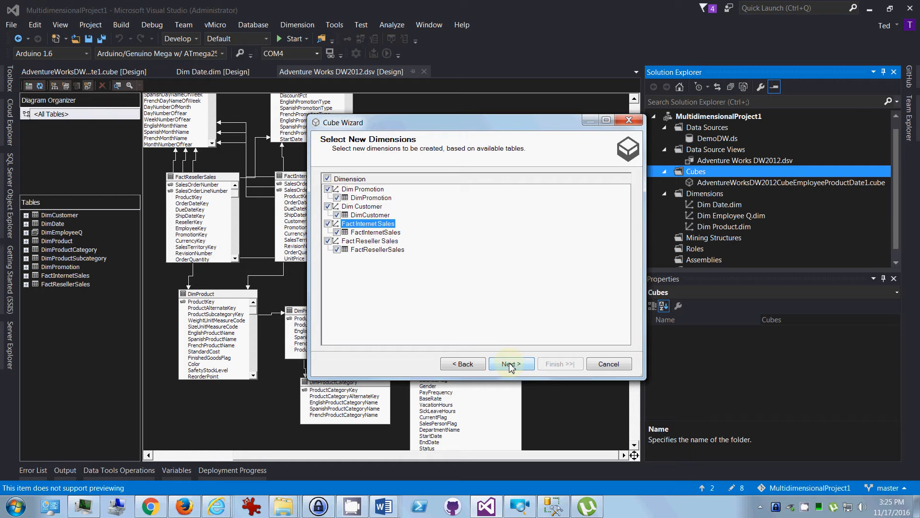
click(328, 240)
click(328, 223)
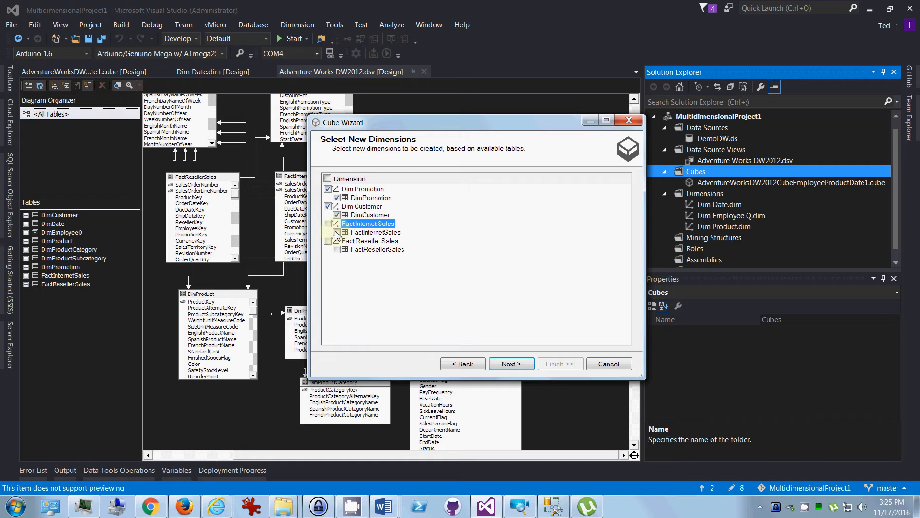
click(328, 206)
click(337, 198)
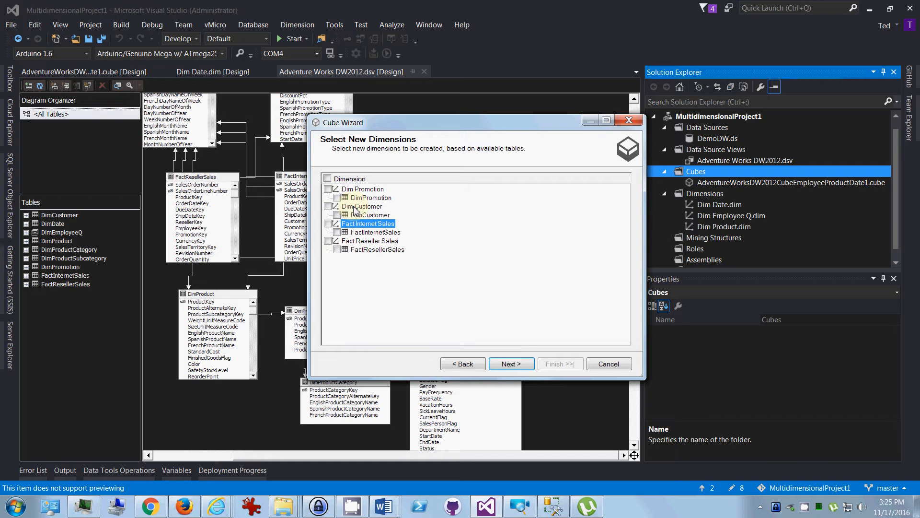
click(519, 364)
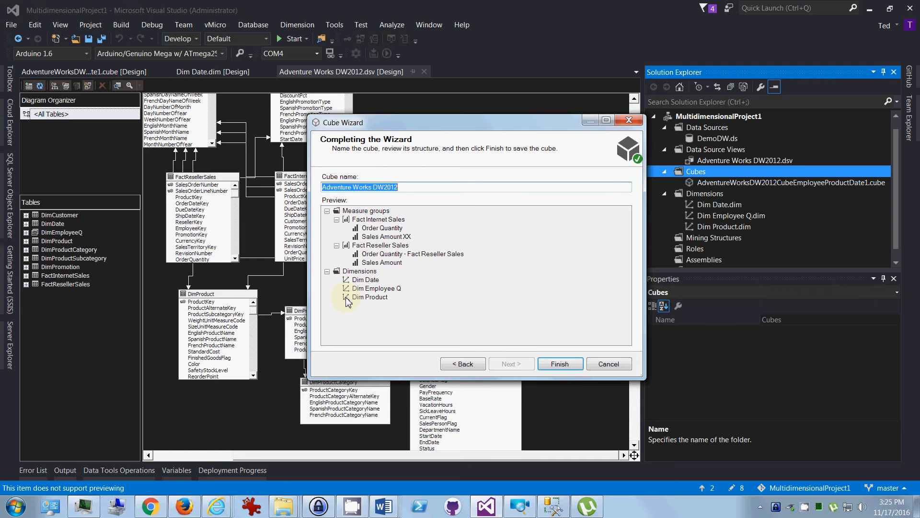
Recheck the new dimension selection, name the cube Adventure Works DW2012 Cube and finish creating it
click(463, 364)
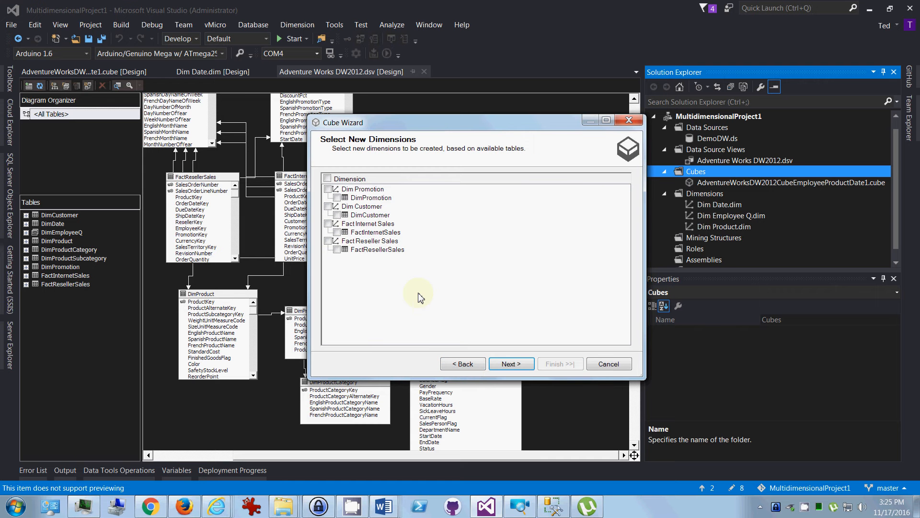
click(511, 364)
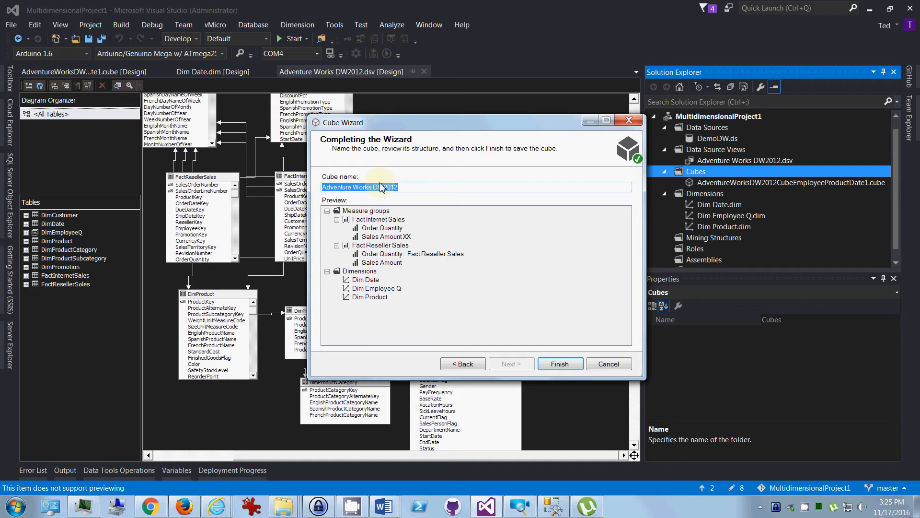
click(410, 187)
text(Cube)
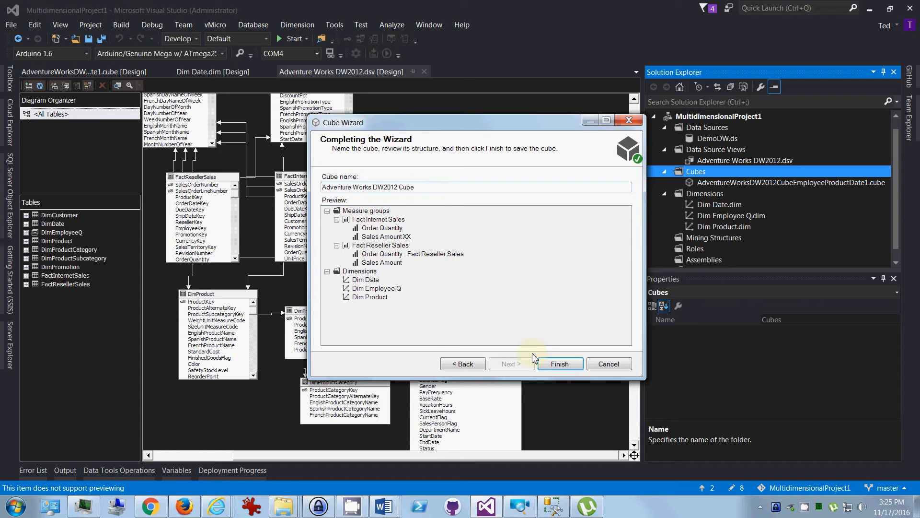
click(570, 368)
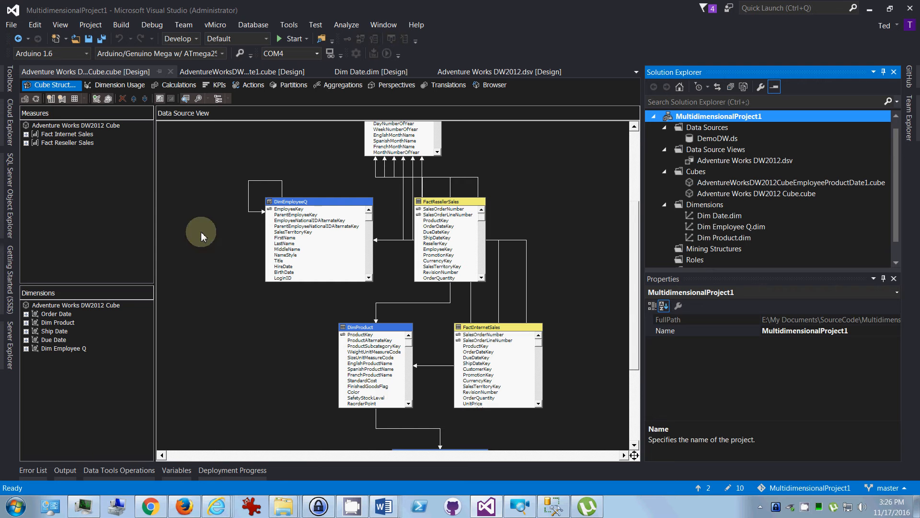
Compare the project's dimension files with the new cube's dimensions and review its two measure groups
click(727, 227)
click(725, 238)
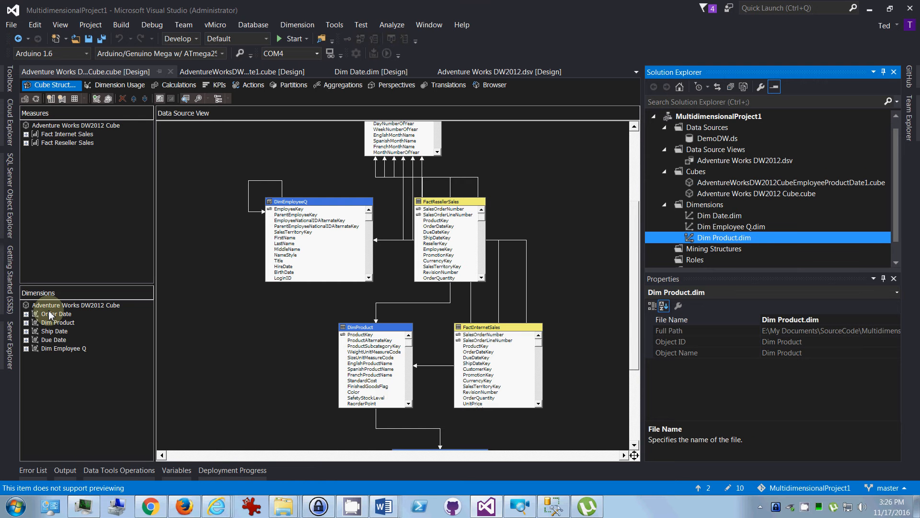
click(53, 331)
click(51, 348)
click(67, 134)
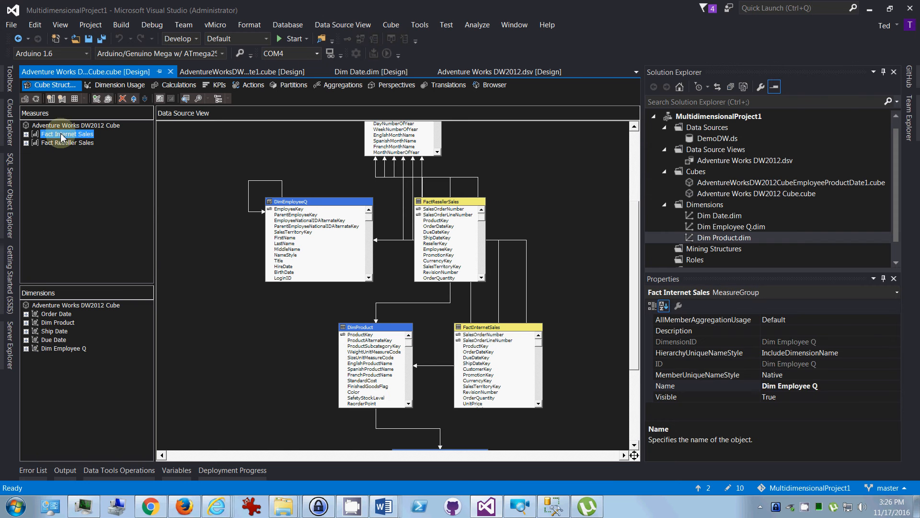
click(65, 142)
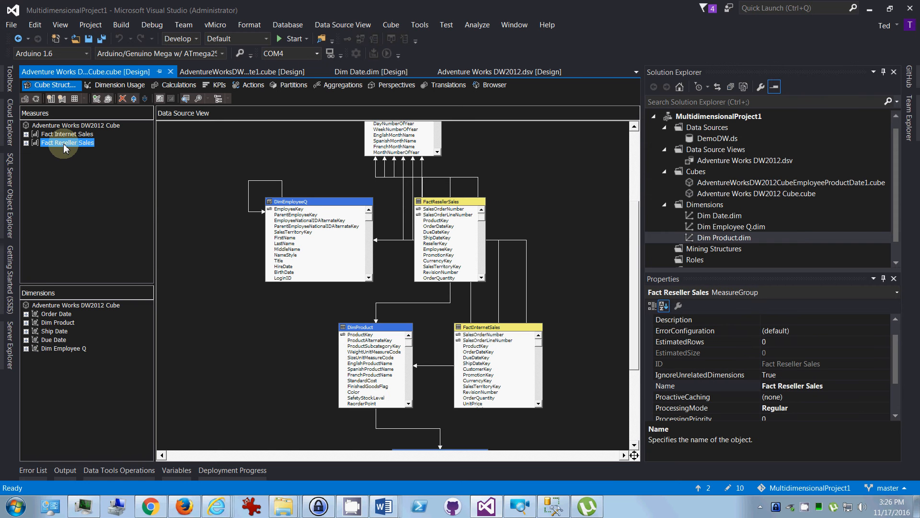
click(48, 331)
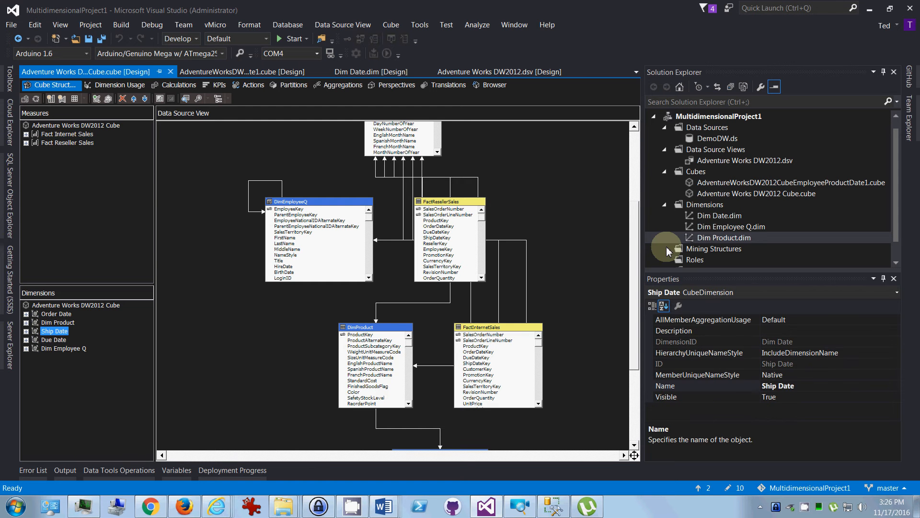
Examine how the Dim Date dimension is used in the cube as Order Date, Ship Date and Due Date
click(709, 215)
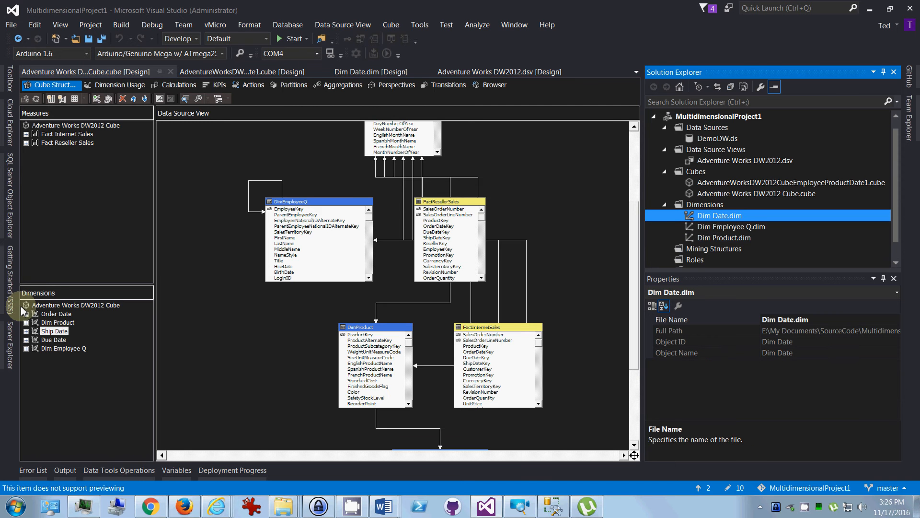
click(48, 314)
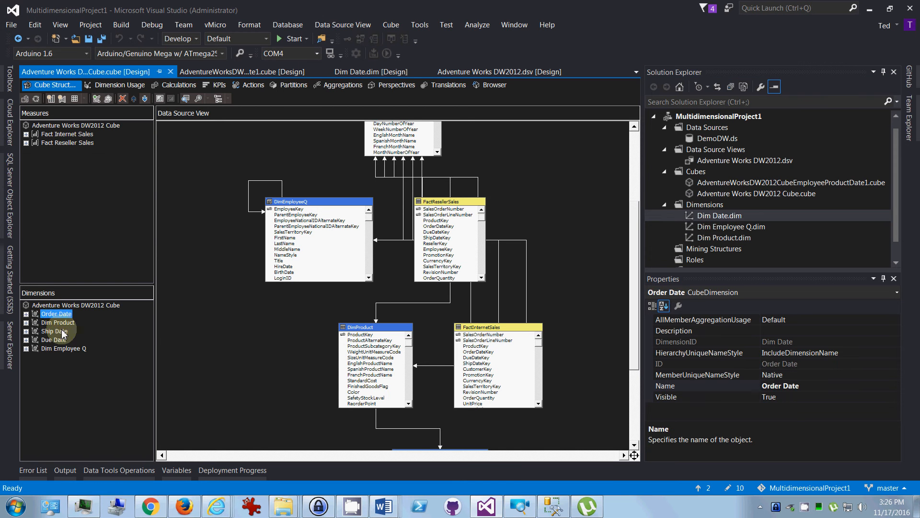
click(53, 332)
click(54, 340)
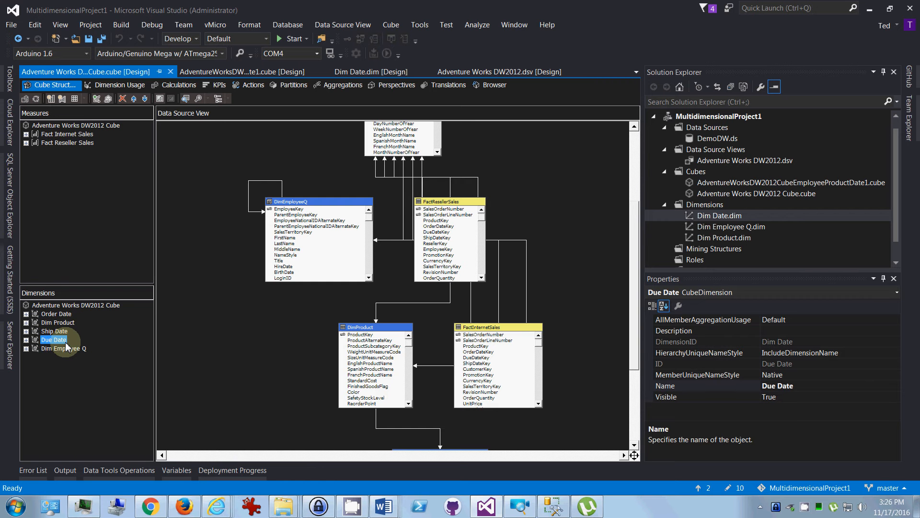
click(55, 314)
click(54, 330)
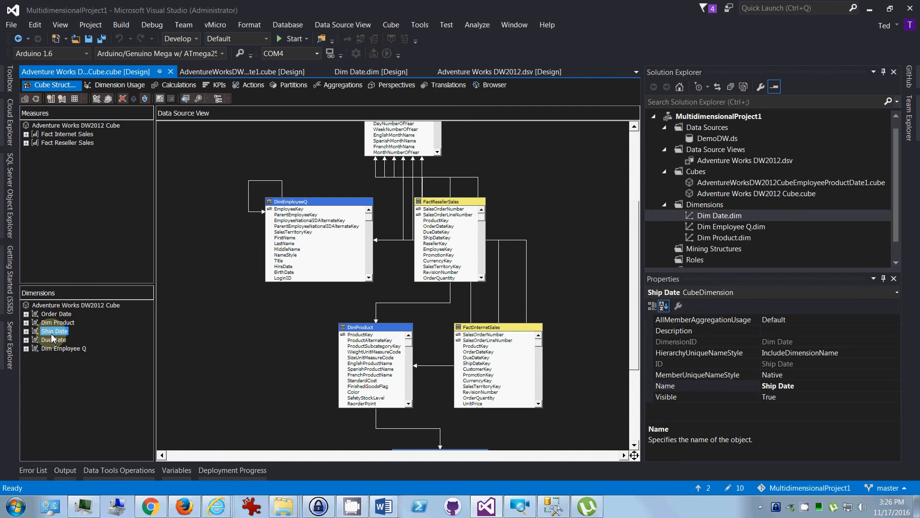
click(52, 340)
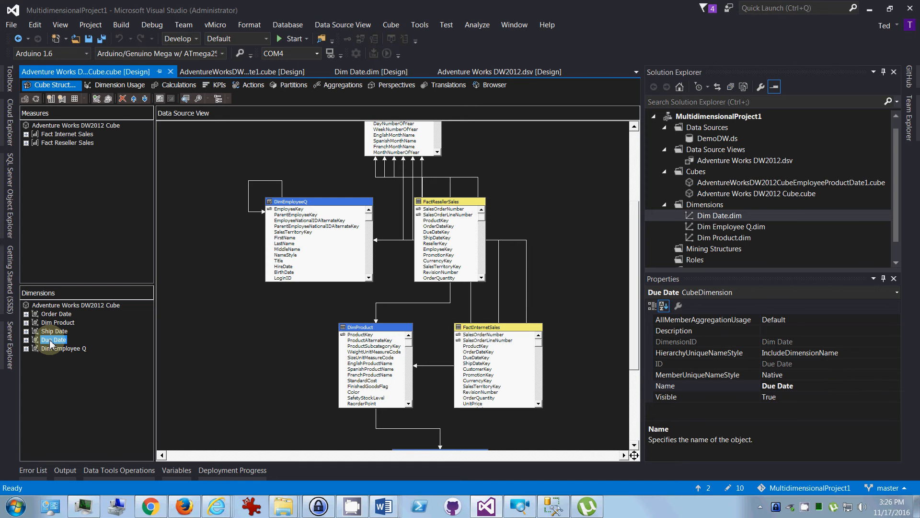
Expand Dim Product and Ship Date among the cube's dimensions to examine their hierarchies
click(51, 126)
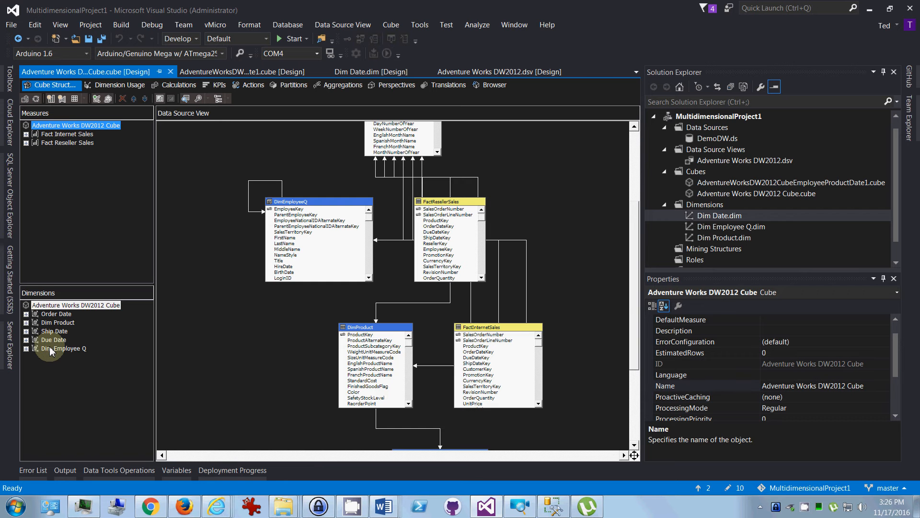
click(25, 322)
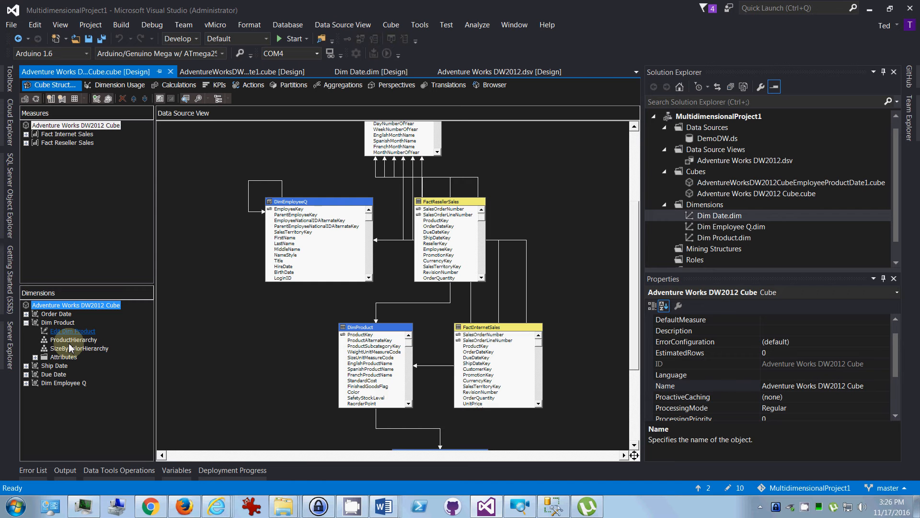
click(26, 365)
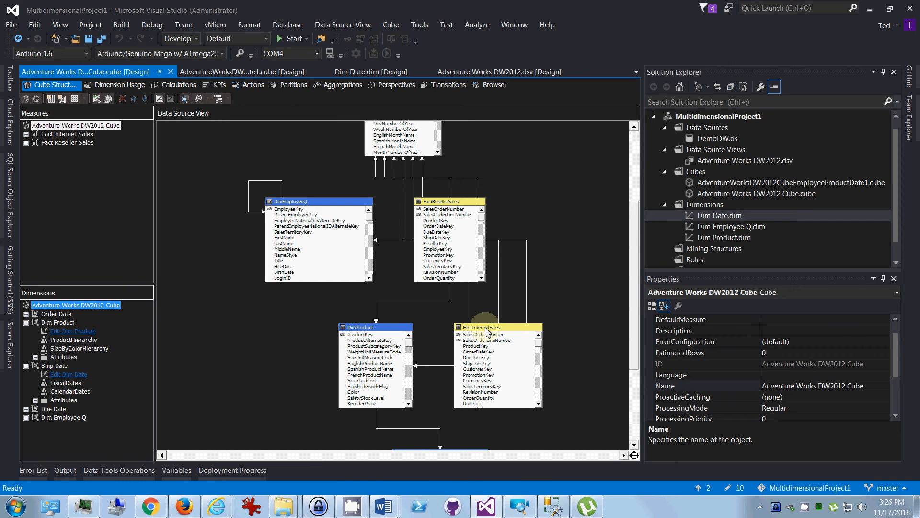
Open the Dim Product dimension's design from the cube and inspect its ProductHierarchy
click(722, 238)
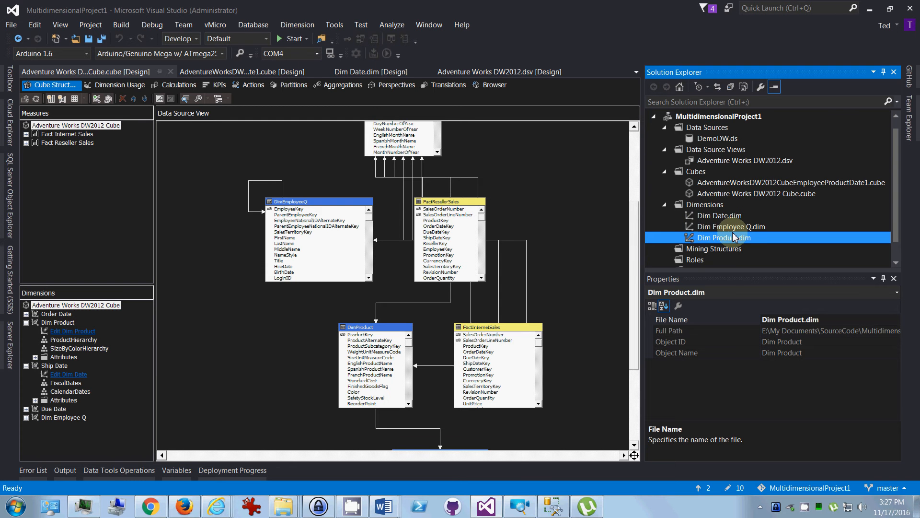
click(74, 332)
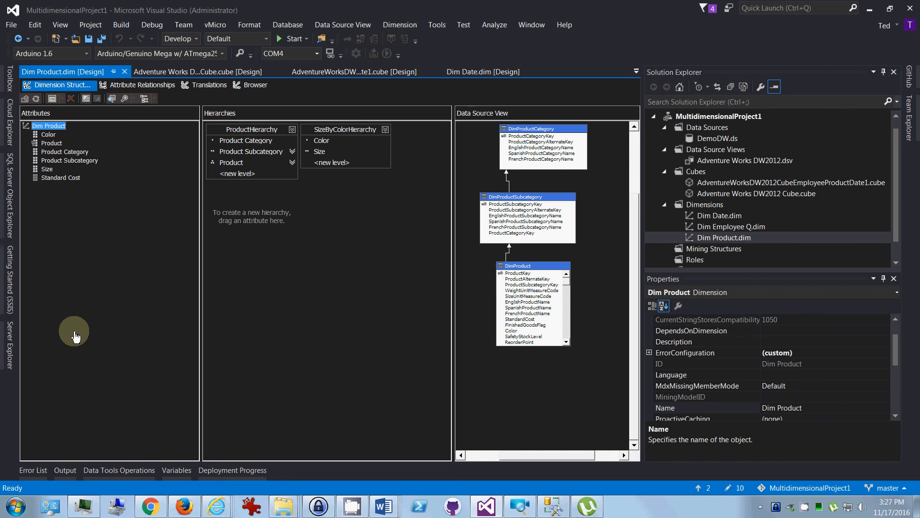
click(250, 131)
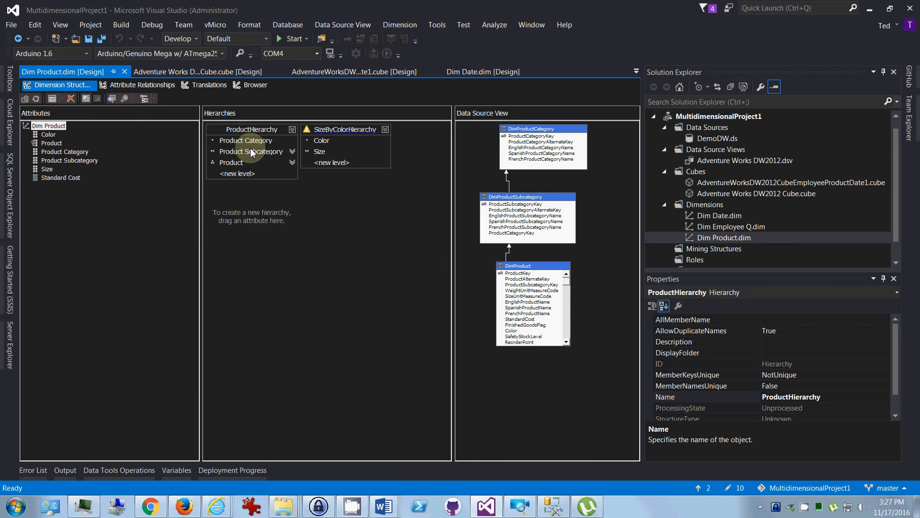
Return to the Adventure Works DW2012 Cube design and open the cube browser
double_click(705, 192)
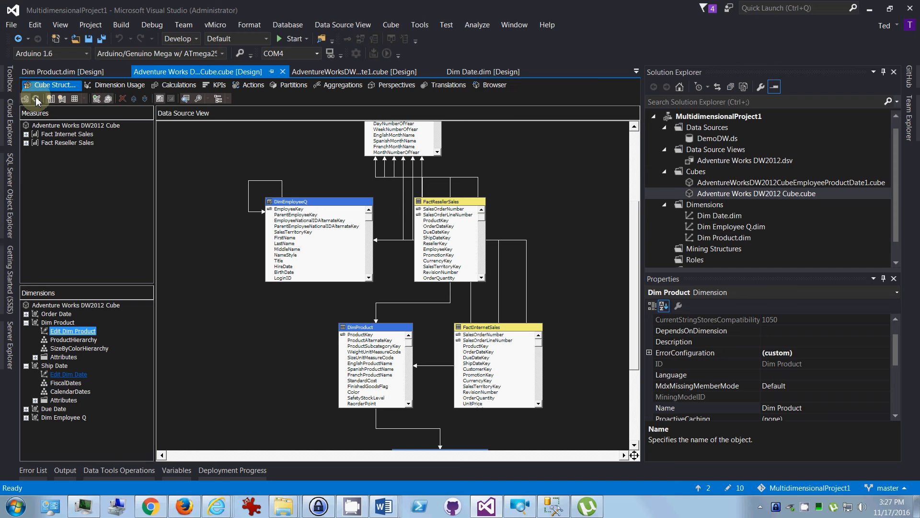
click(492, 89)
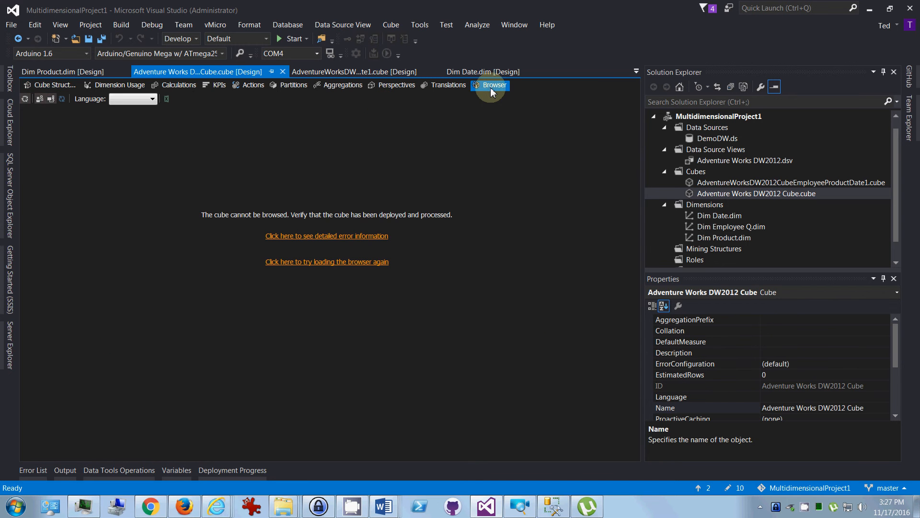
Open the AdventureWorksDW2012CubeEmployeeProductDate1 cube, check its structure and show its cube browser
double_click(762, 183)
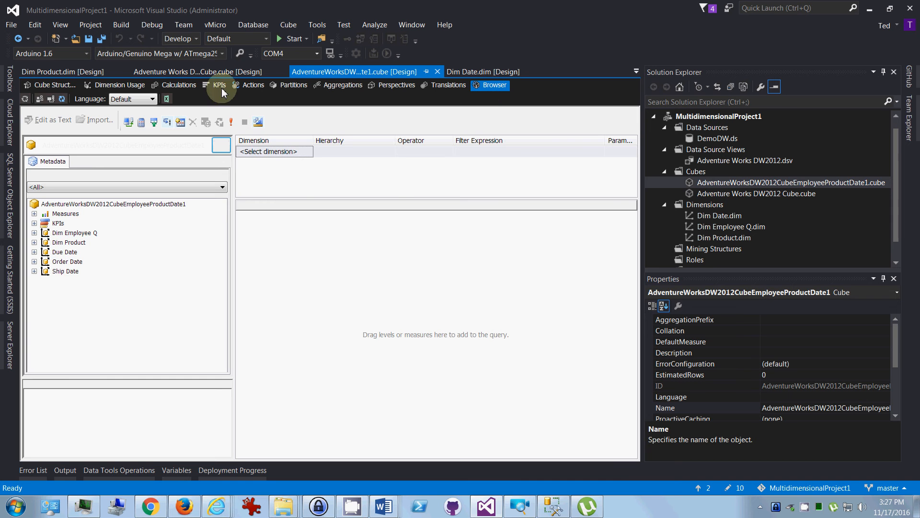
click(46, 88)
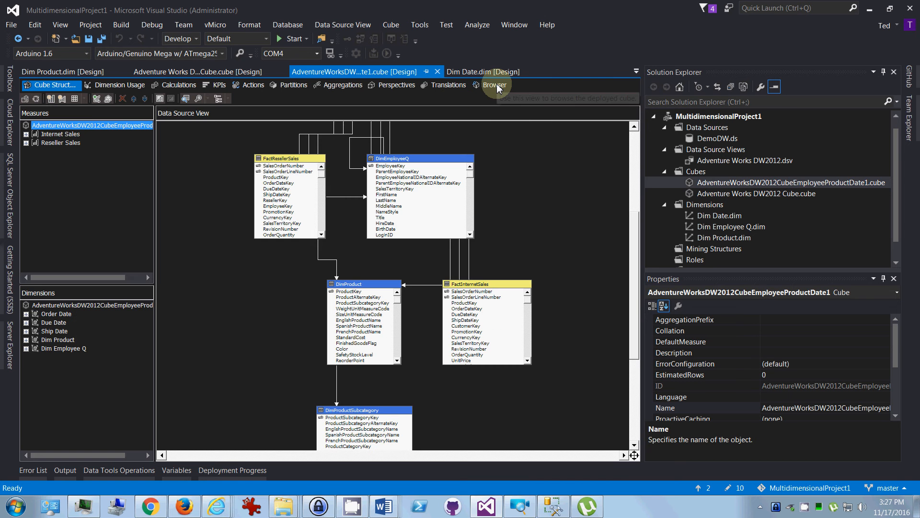
click(491, 85)
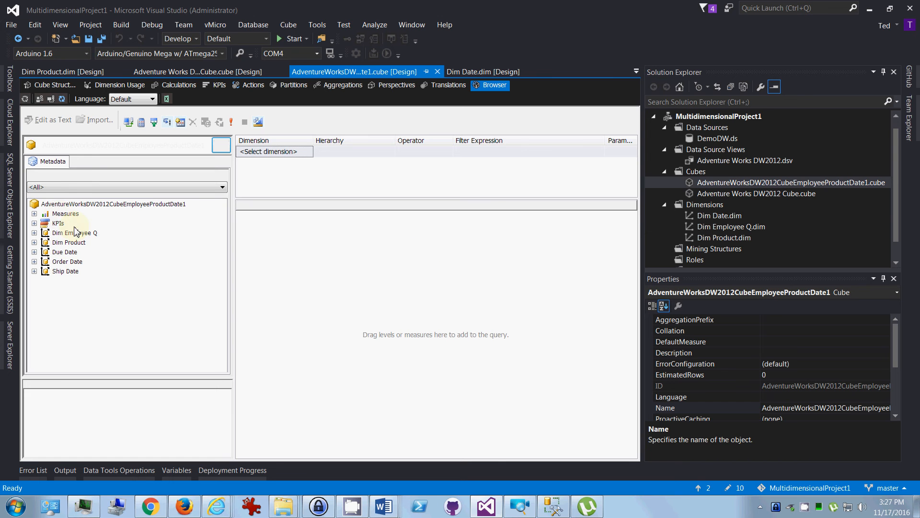
Add the Internet Order Quantity measure from Internet Sales and the Dim Employee Q dimension to the browser query
click(61, 241)
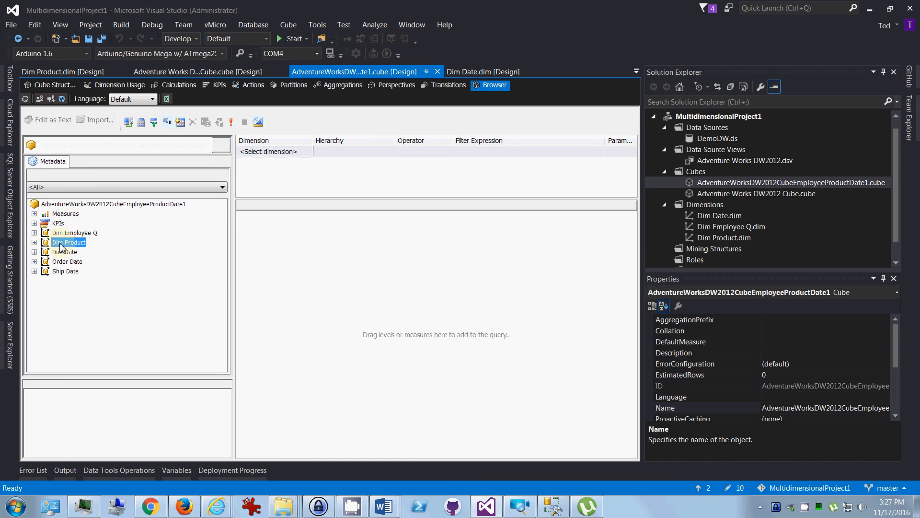
click(65, 214)
click(34, 214)
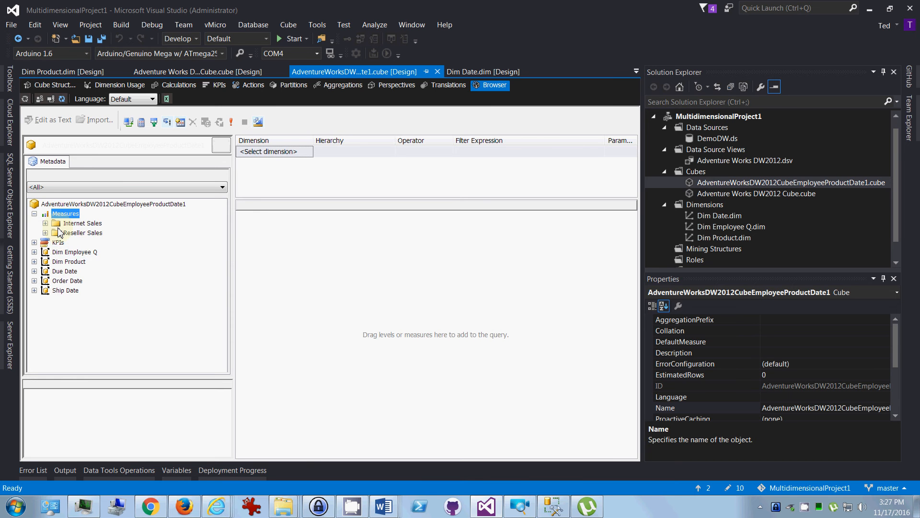
click(45, 223)
drag(84, 233, 329, 263)
click(68, 271)
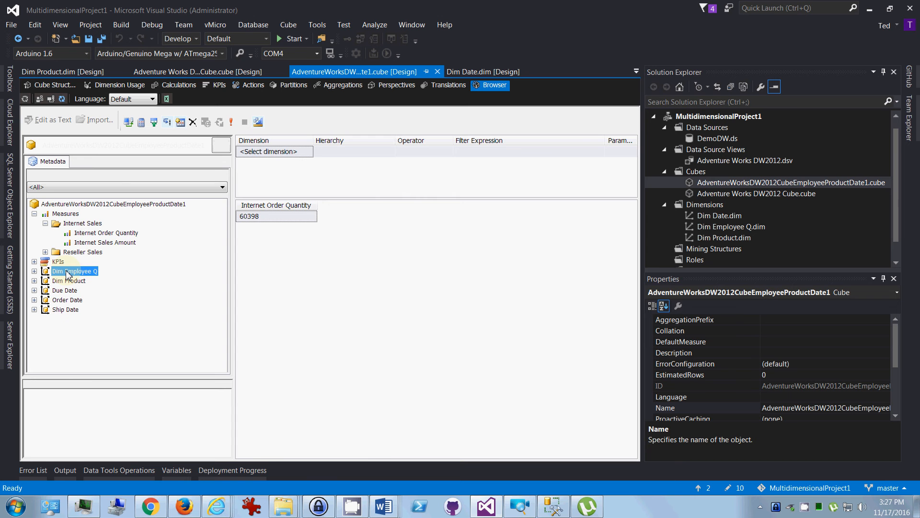
drag(68, 273, 263, 260)
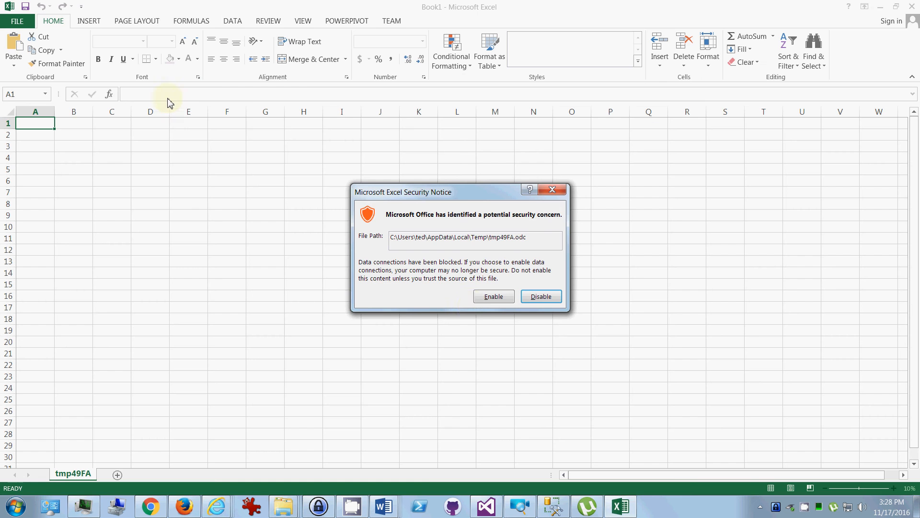
Enable the cube's data connection in Excel and add Reseller Sales Amount and Internet Sales Amount to the PivotTable values
click(489, 299)
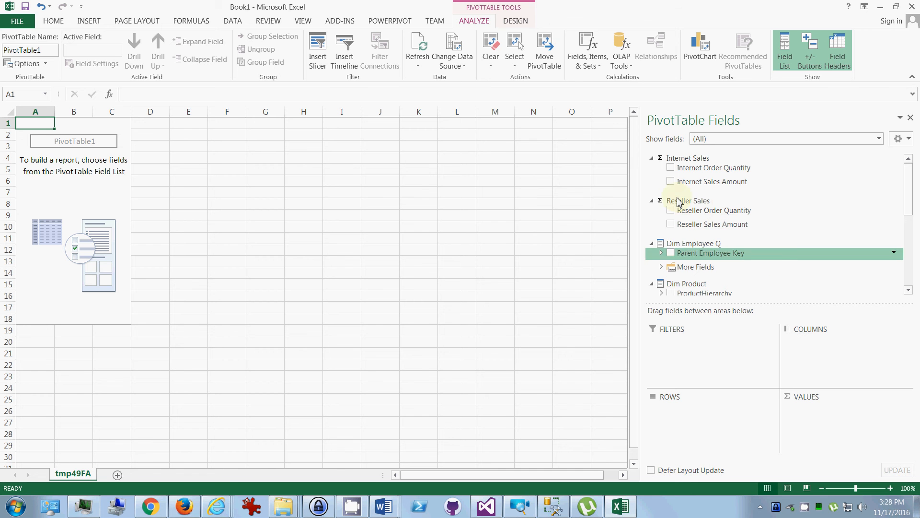
click(671, 224)
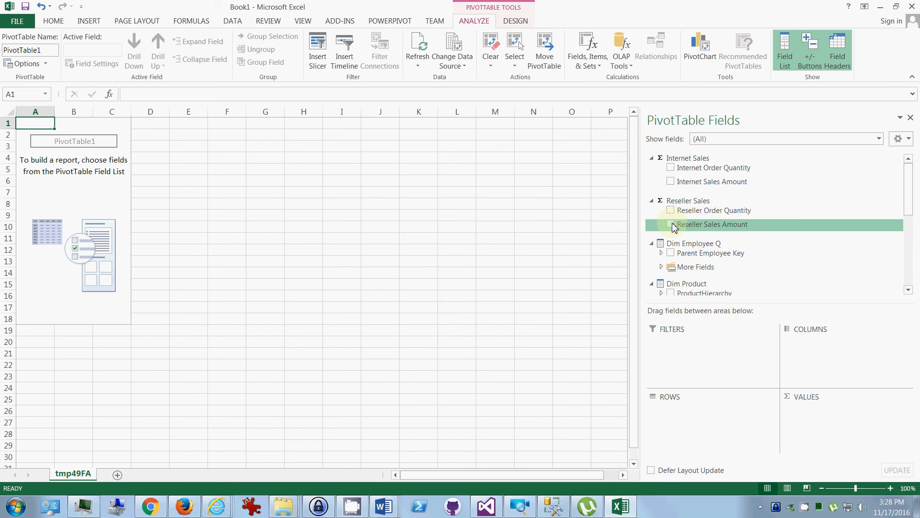
click(671, 182)
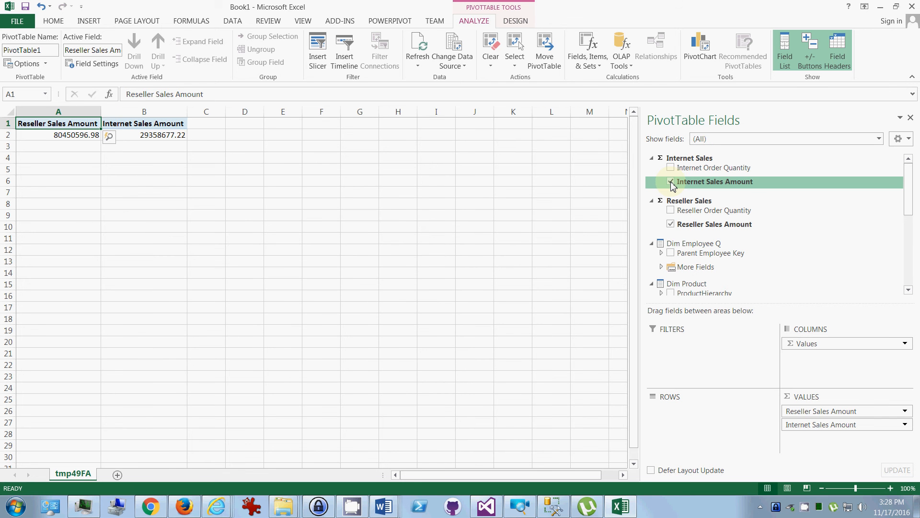
Break the sales down by Parent Employee Key in rows, expanding the top-level employee and that employee's first direct report
click(671, 253)
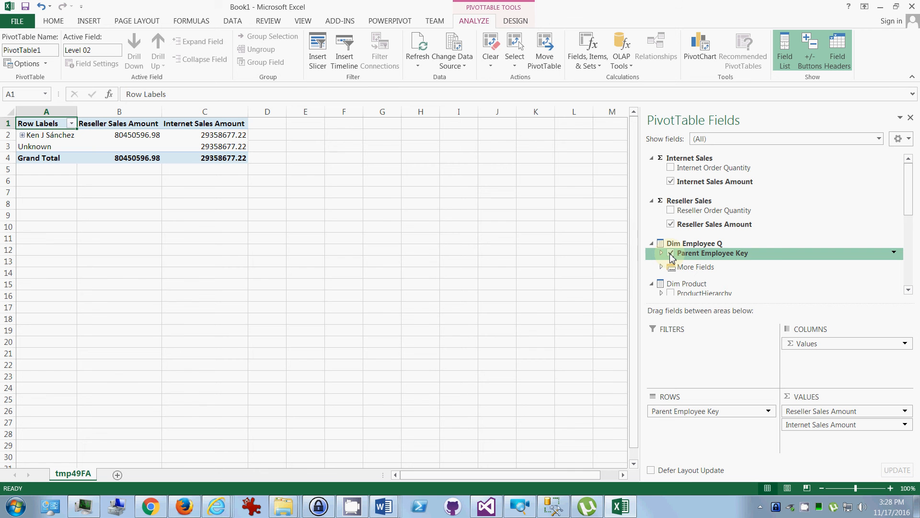
click(22, 134)
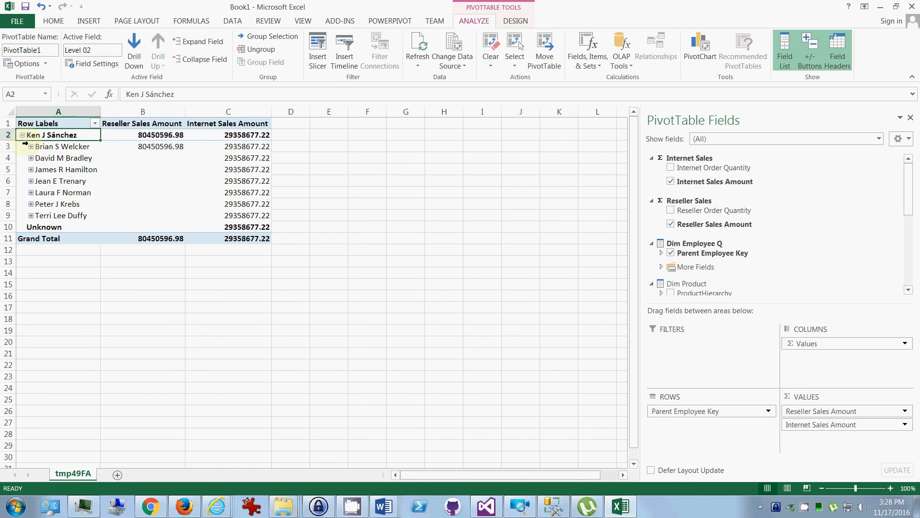
click(31, 147)
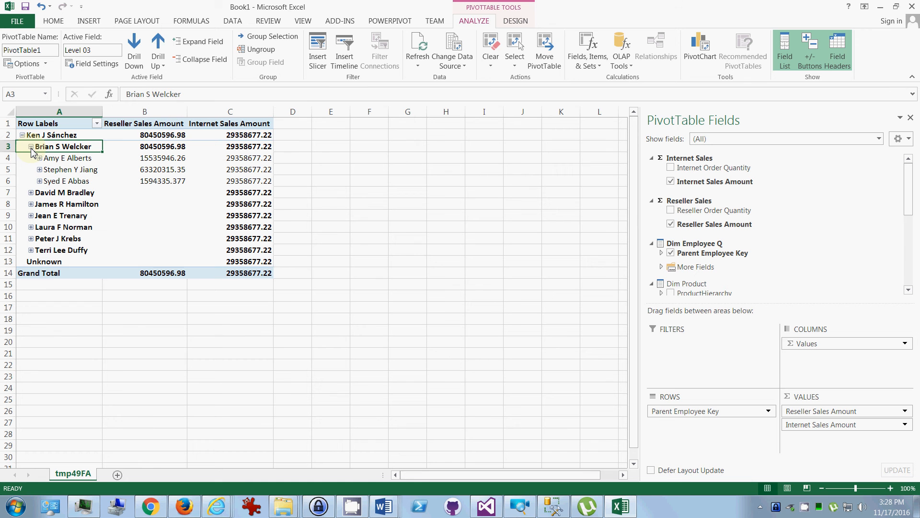
click(154, 124)
click(212, 126)
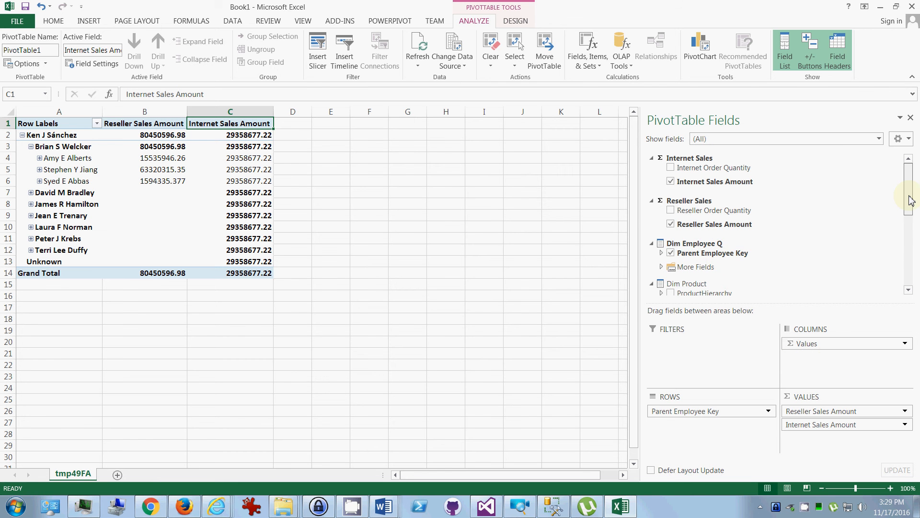
Add Order Date.CalendarDates as a report filter and Dim Product's ProductHierarchy to the PivotTable columns
scroll(911, 200, down, 5)
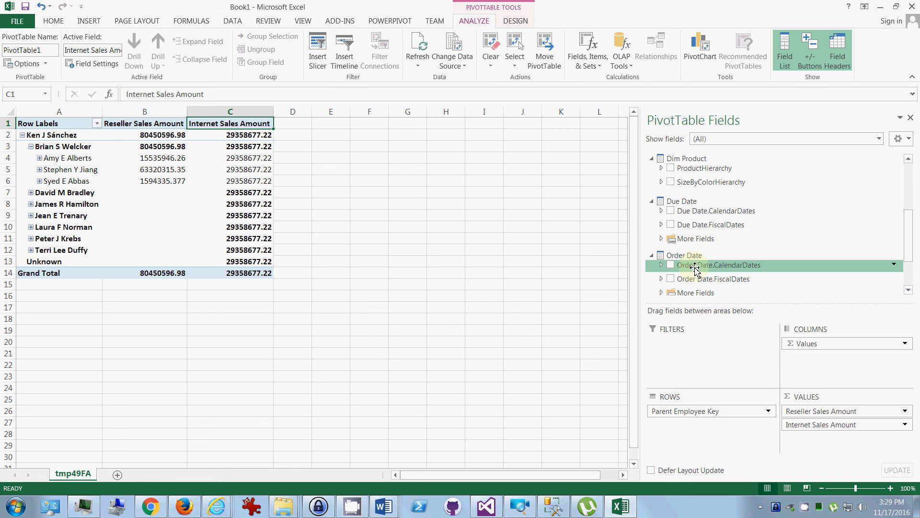
drag(695, 268, 644, 343)
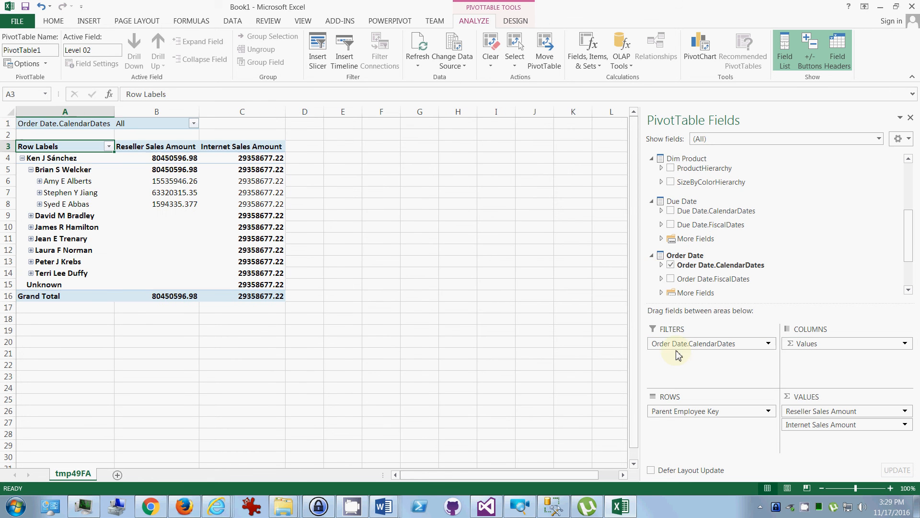
drag(908, 239, 914, 273)
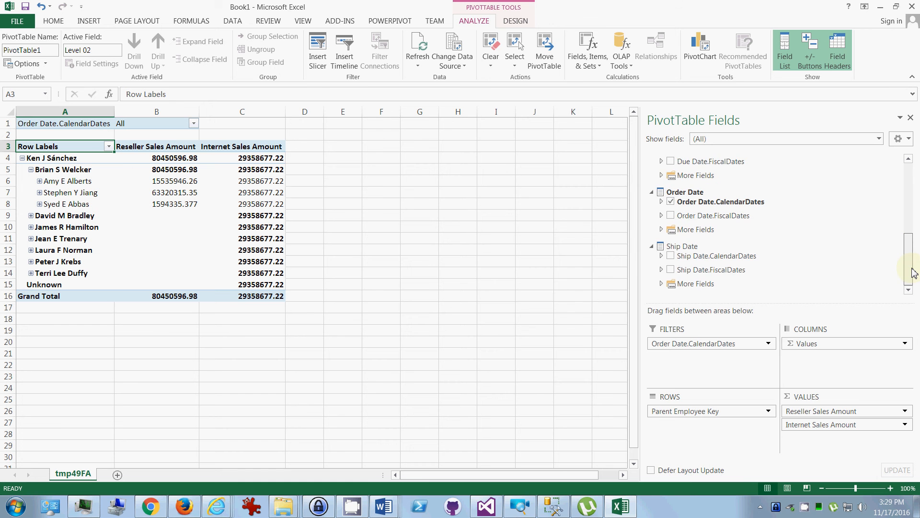
drag(908, 234, 901, 211)
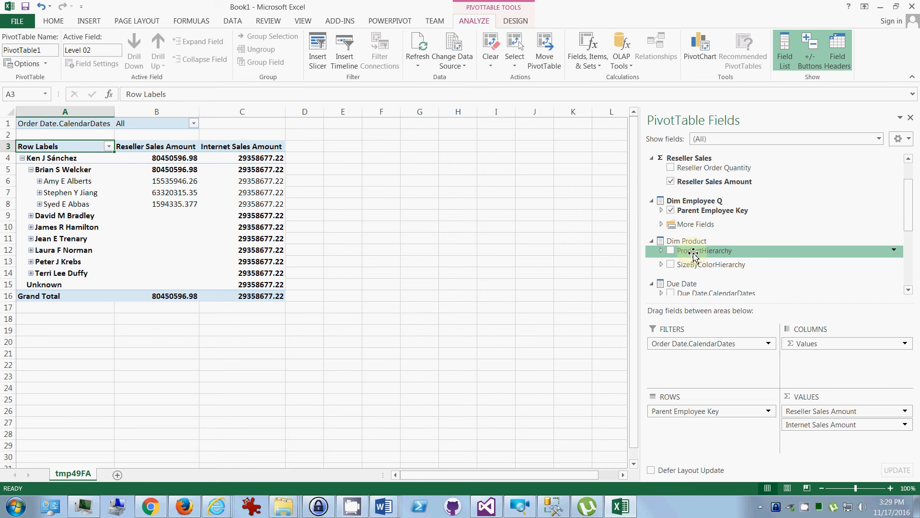
drag(694, 254, 801, 369)
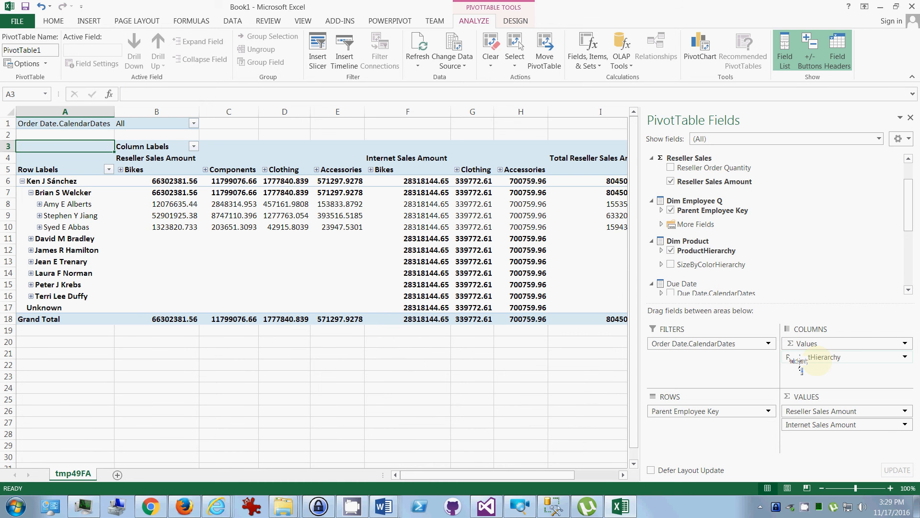